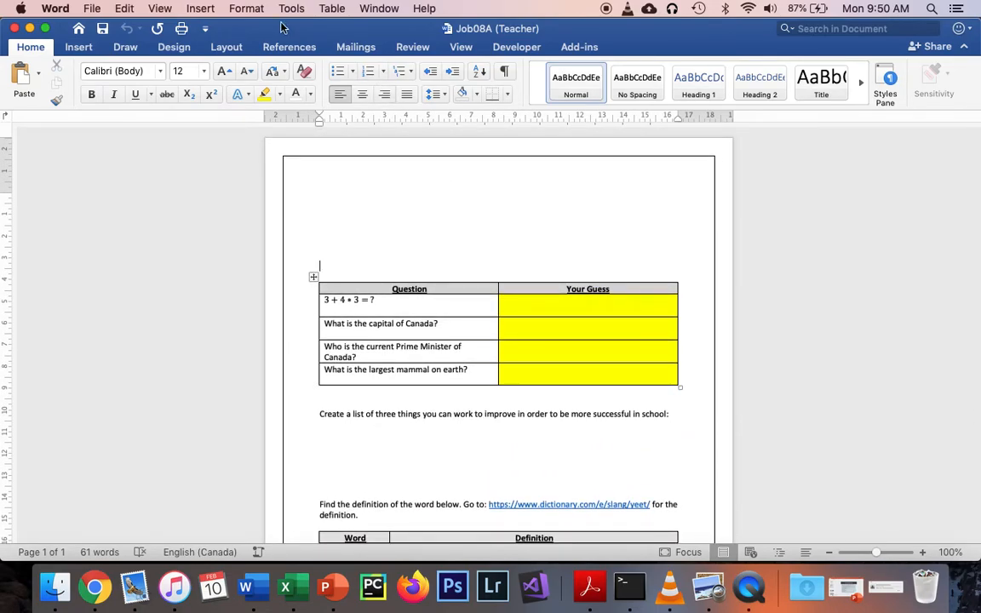
Save a copy of the document under the name job08
left_click(92, 8)
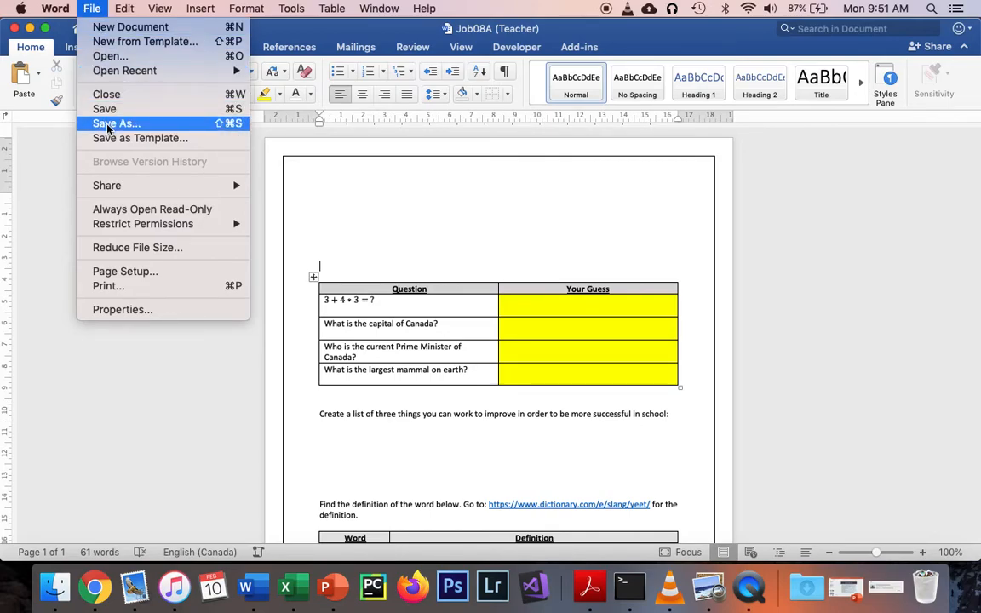
left_click(108, 126)
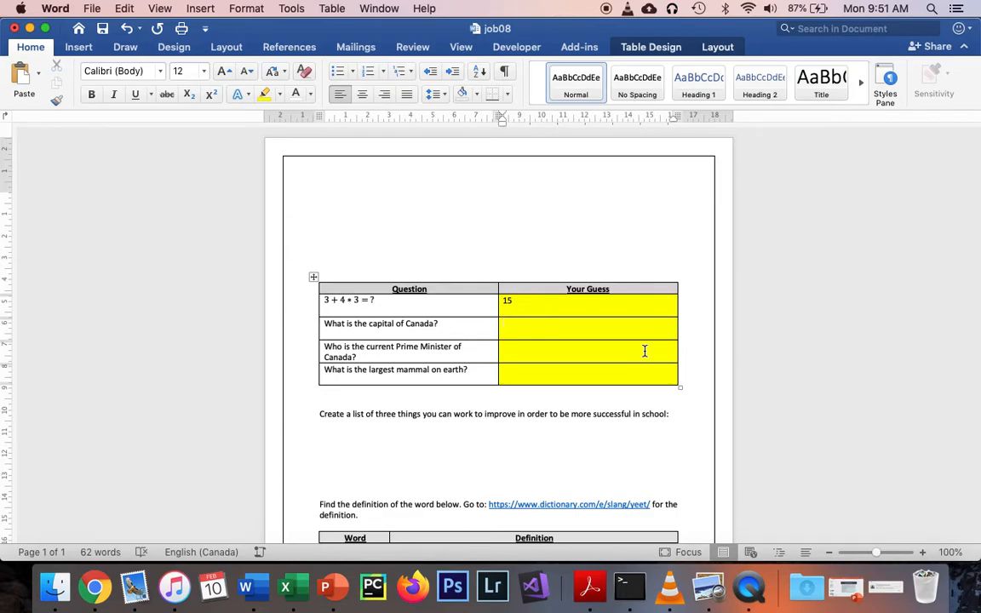
Fill in the guesses: Toronto for the capital, the teacher's name for the Prime Minister, and Blue Whales for the largest mammal
type("Toronto")
left_click(613, 347)
type("Mr. Valconi")
left_click(578, 370)
type("Blue Whales")
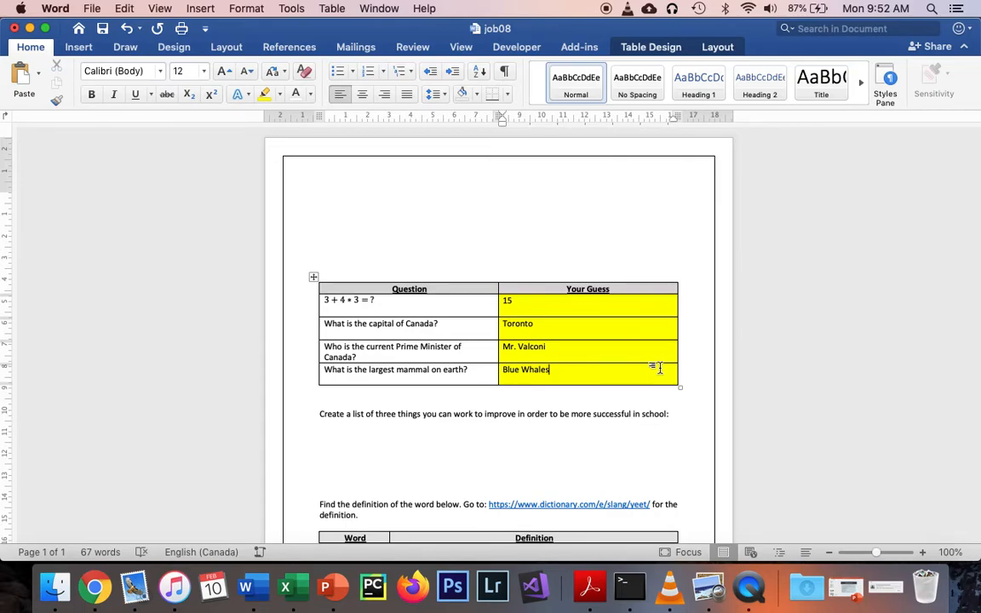
Shade the guess cells containing 15 and Blue Whales in standard green
left_click_drag(515, 301, 502, 300)
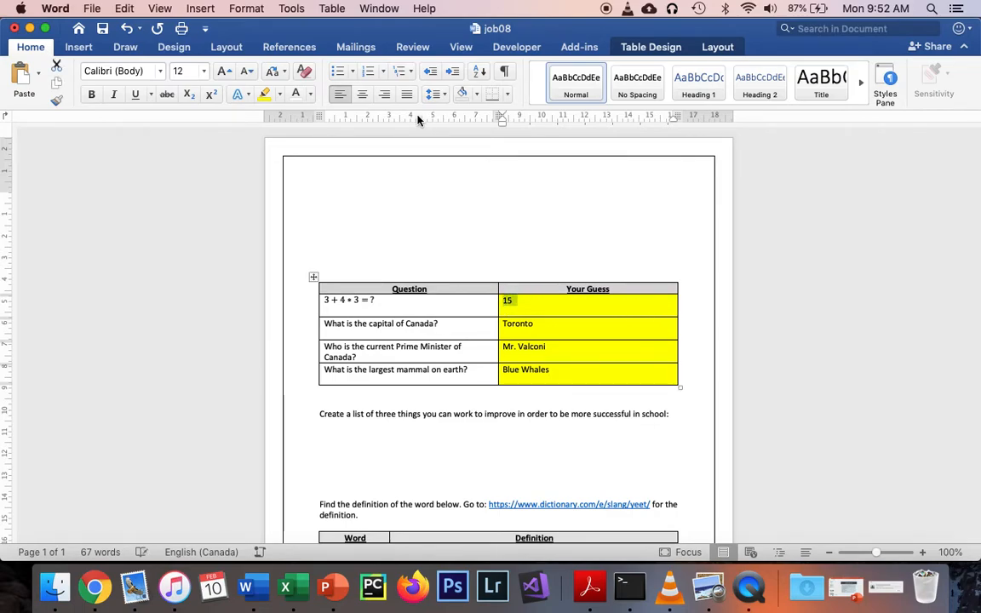
left_click(478, 94)
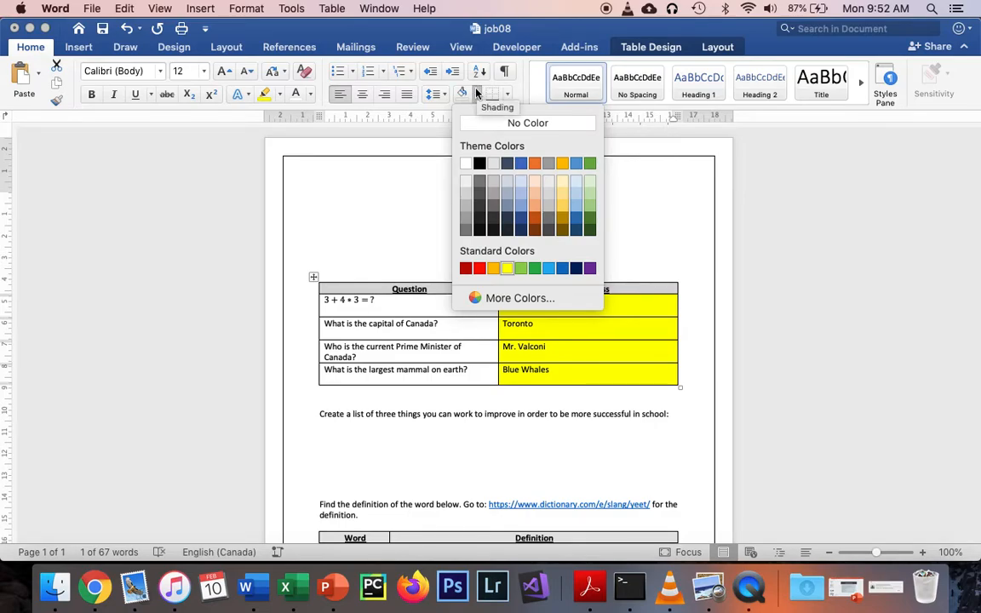
left_click(478, 92)
left_click(673, 46)
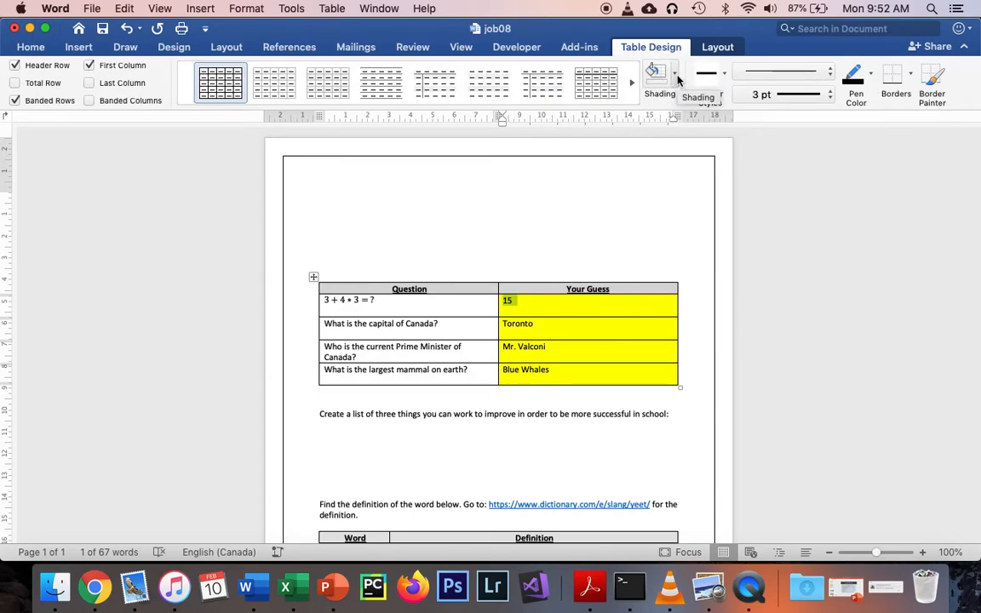
left_click(677, 78)
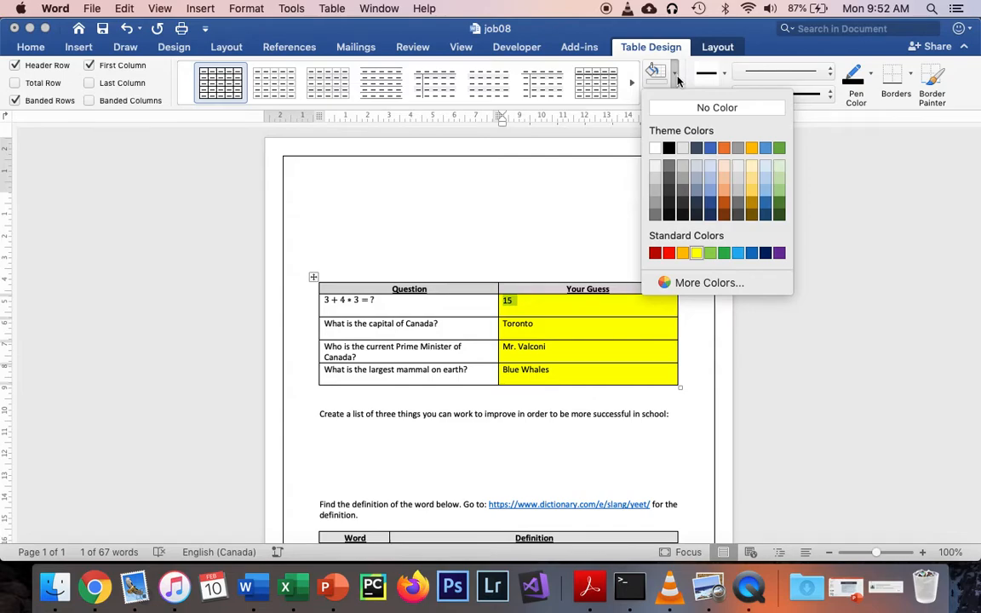
left_click(726, 254)
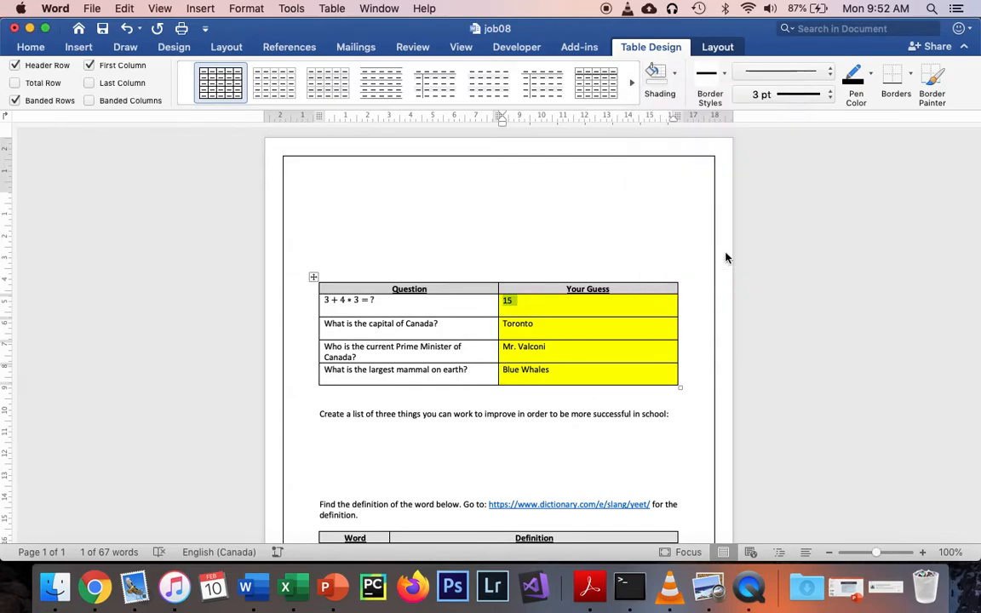
left_click(596, 346)
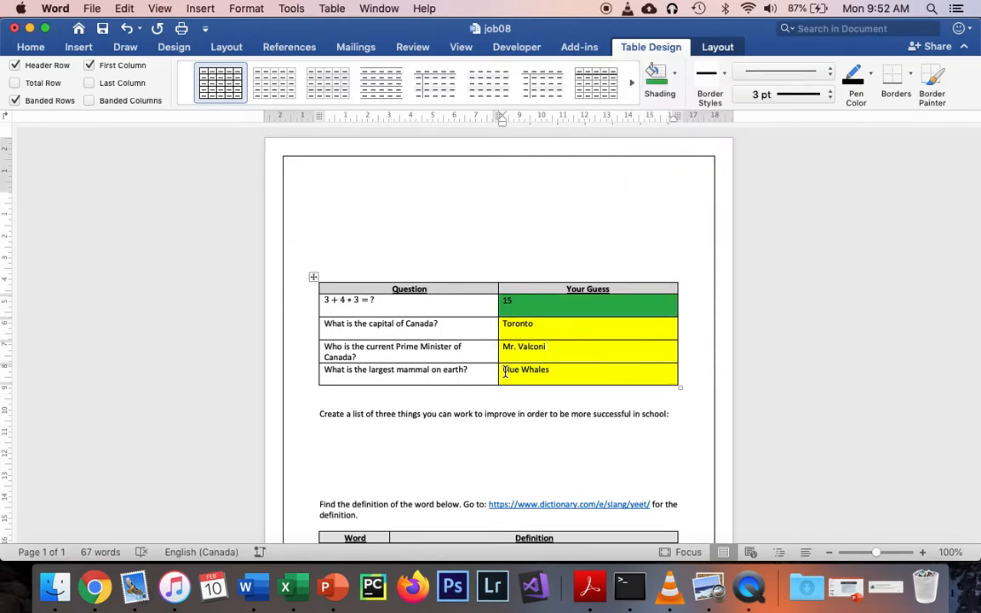
triple_click(567, 377)
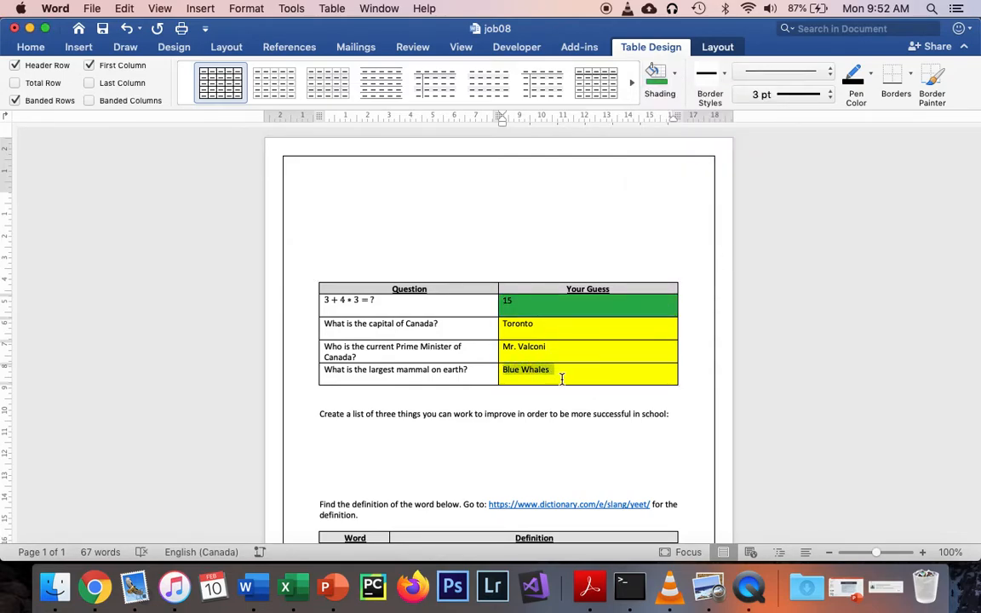
left_click(658, 81)
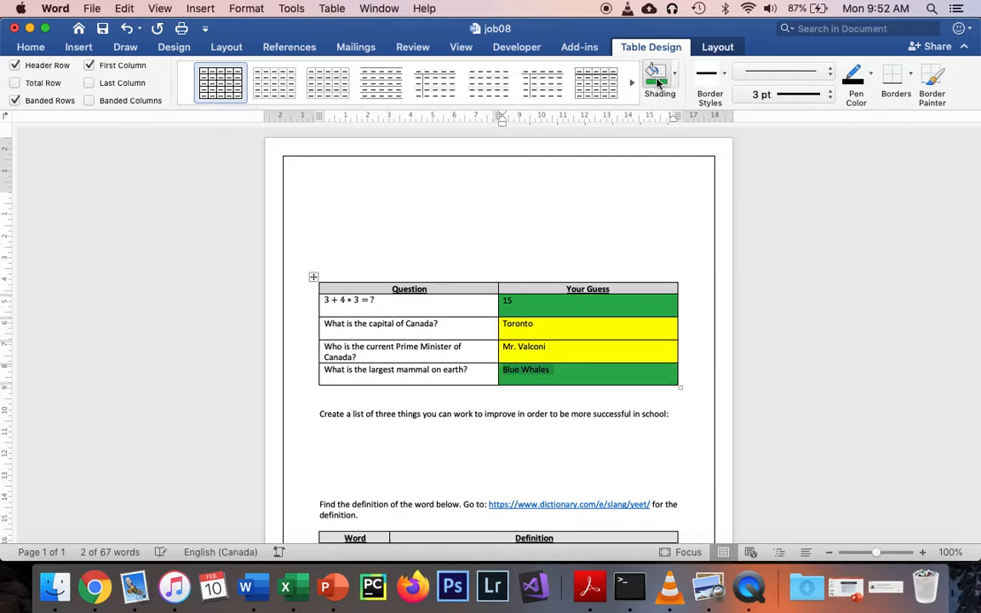
Shade the guess cells for the capital and Prime Minister questions in standard red
left_click(562, 339)
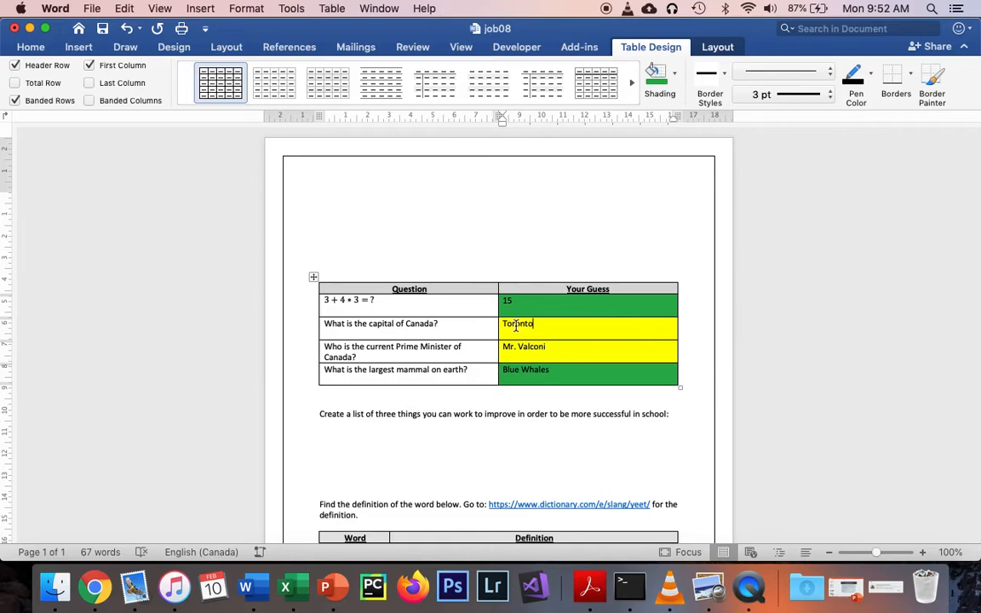
left_click_drag(503, 324, 547, 349)
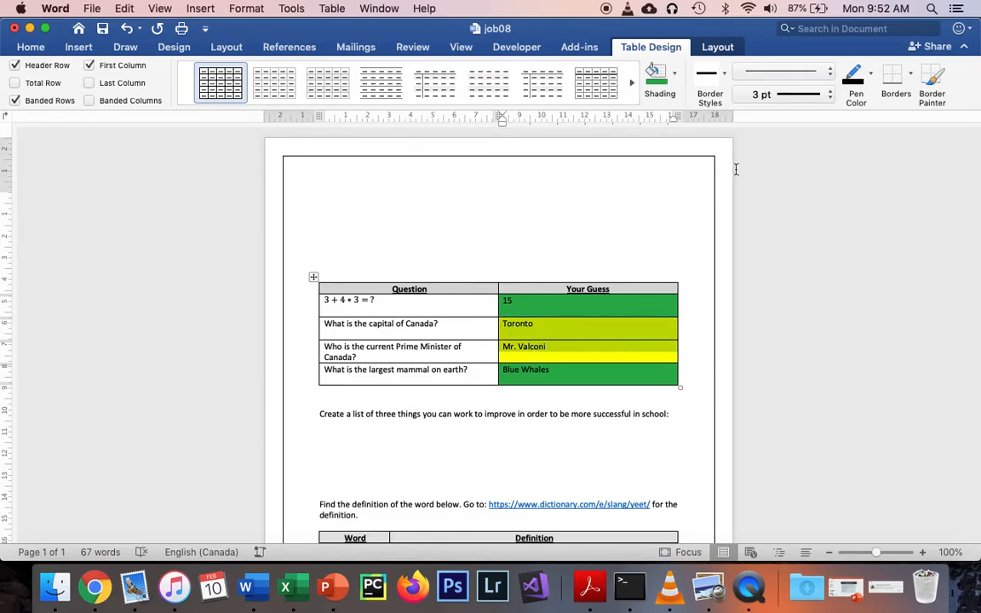
left_click(677, 76)
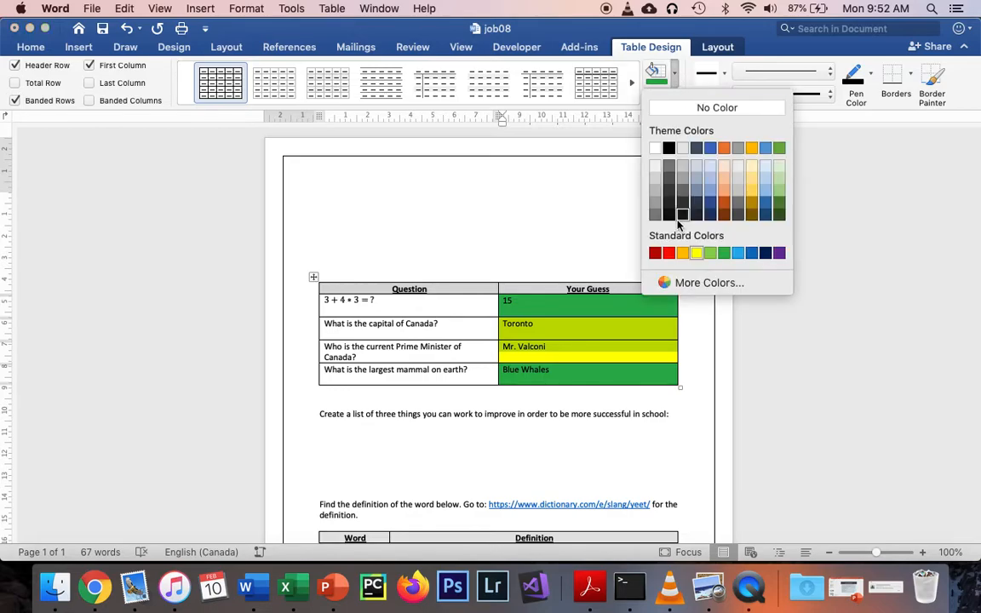
left_click(668, 253)
left_click(598, 172)
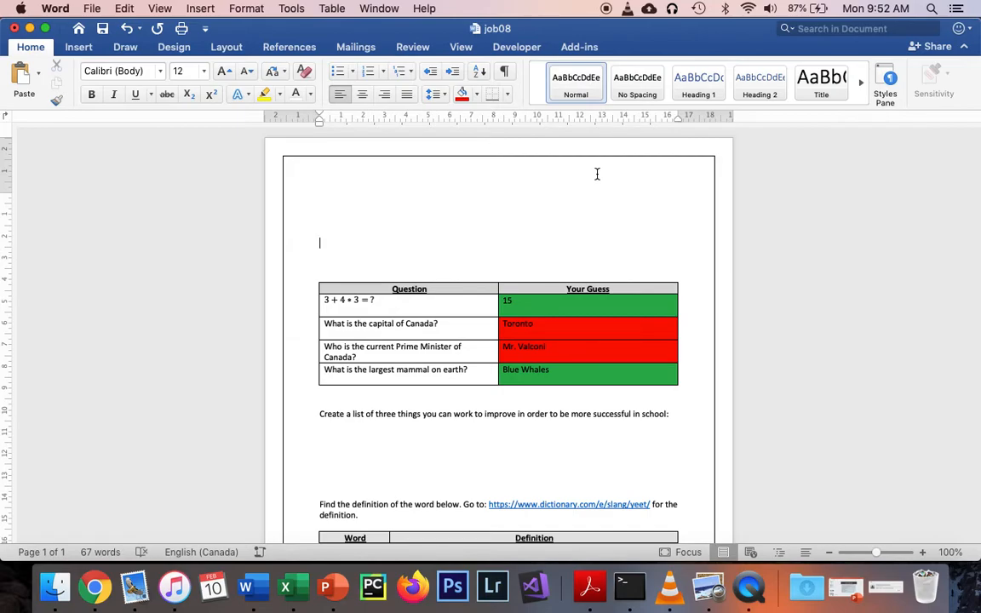
Add a bulleted list under the school improvement prompt with Study, Do Homework and Pay attention
left_click(321, 430)
scroll(486, 335, "down", 3)
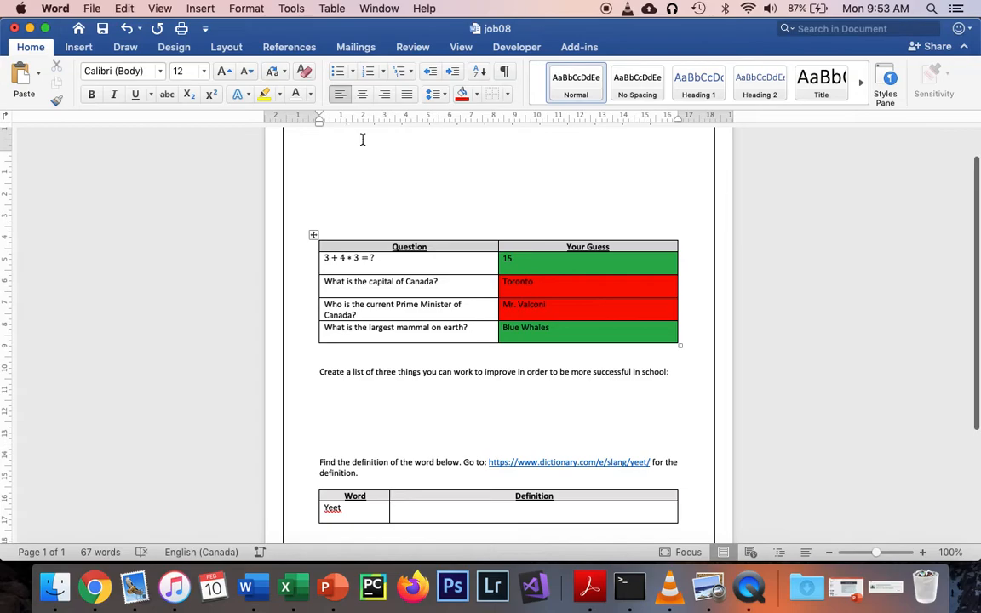
left_click(357, 74)
type("Study")
key("Return")
type("Do Homework")
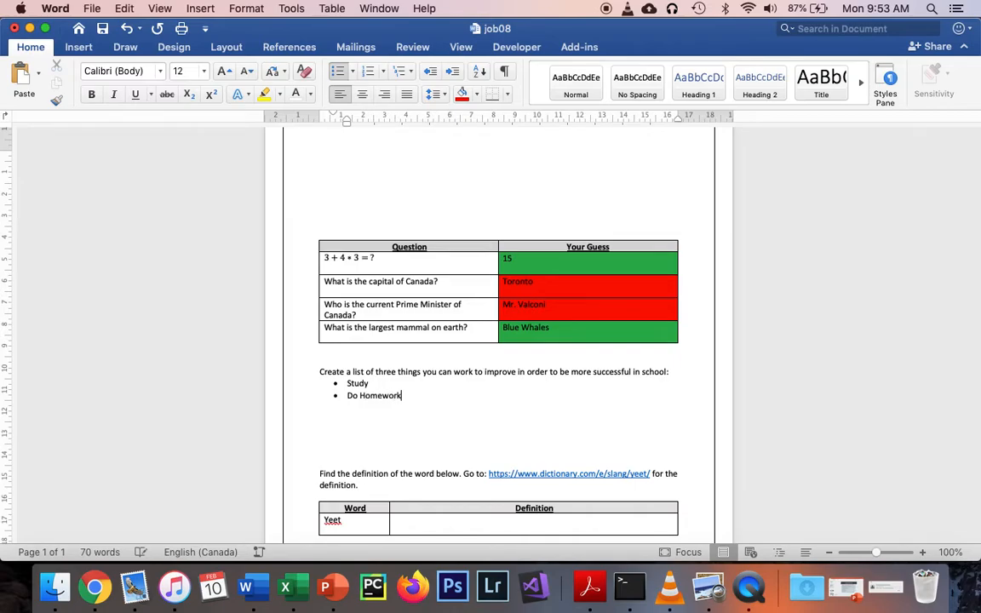
key("Return")
type("Pay attention")
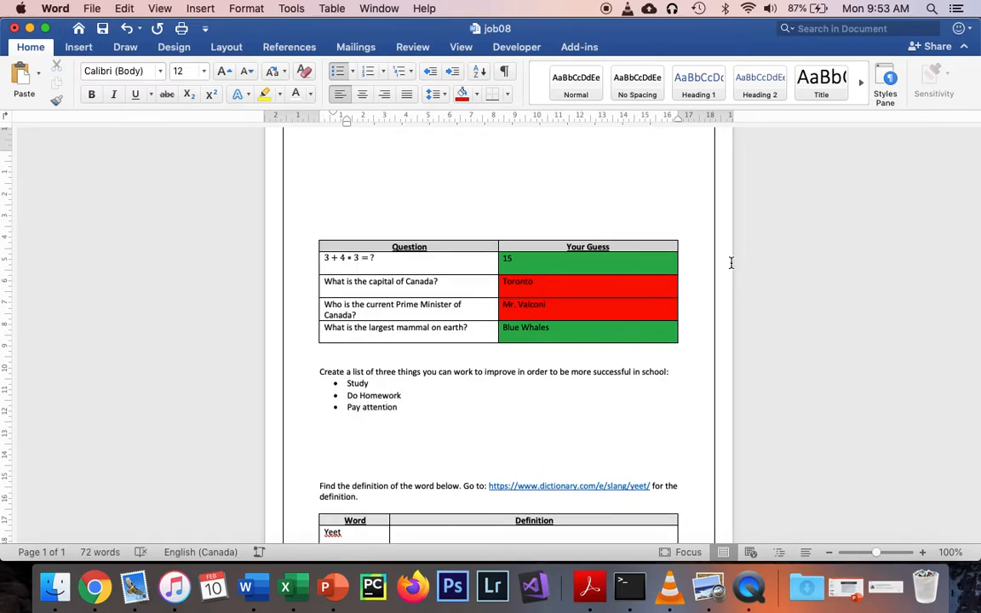
Open the linked dictionary.com page for yeet and copy the full "What does yeet mean?" definition
scroll(606, 333, "down", 3)
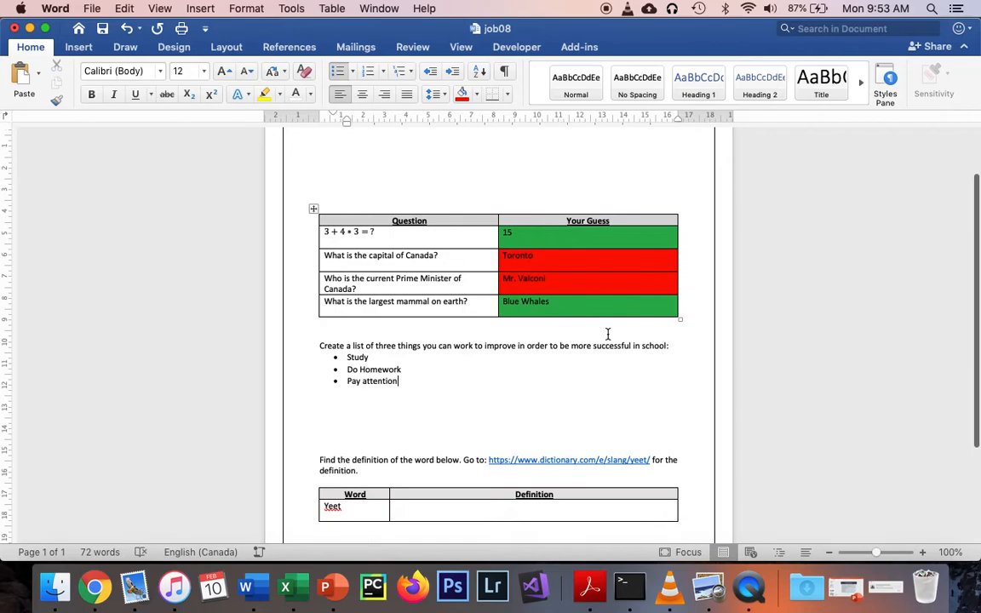
scroll(609, 334, "down", 1)
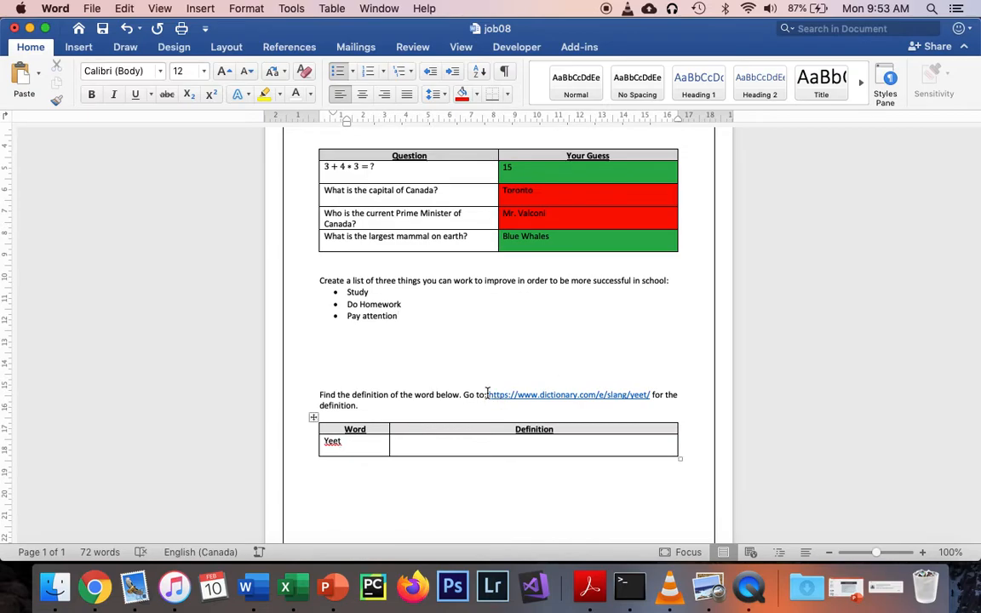
left_click(618, 397)
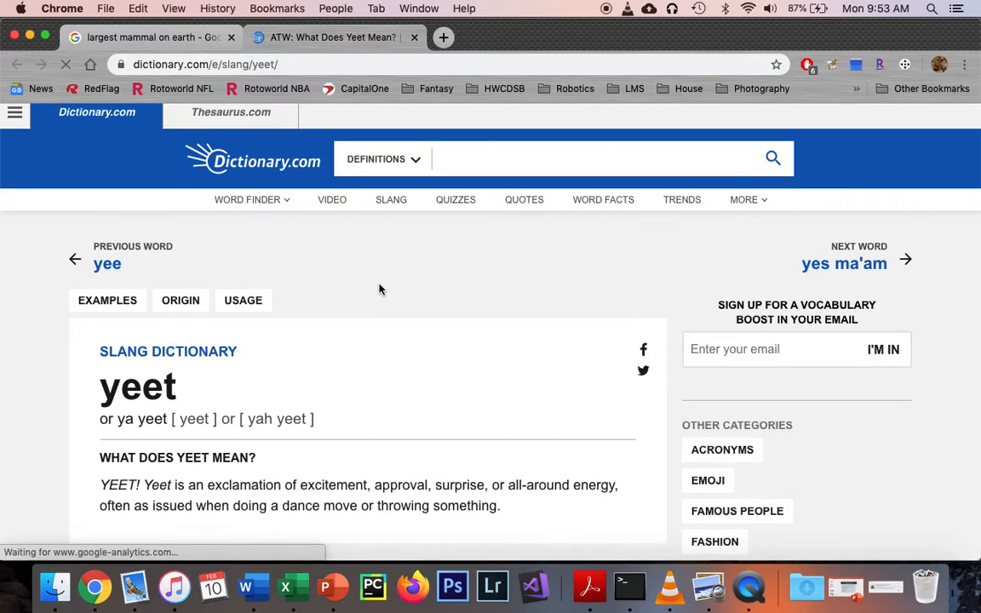
scroll(381, 290, "down", 3)
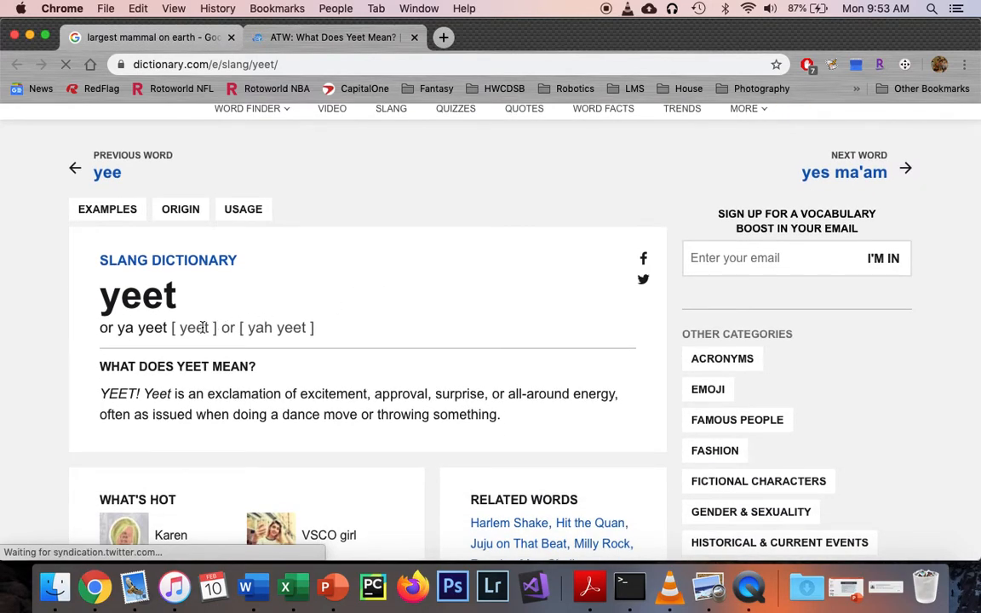
scroll(272, 357, "down", 1)
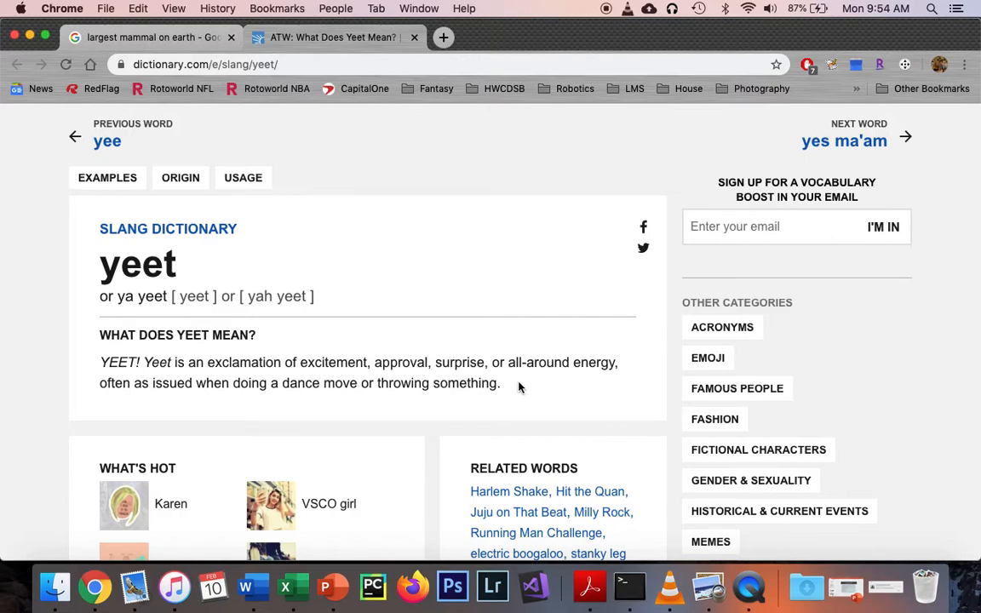
left_click_drag(504, 385, 89, 377)
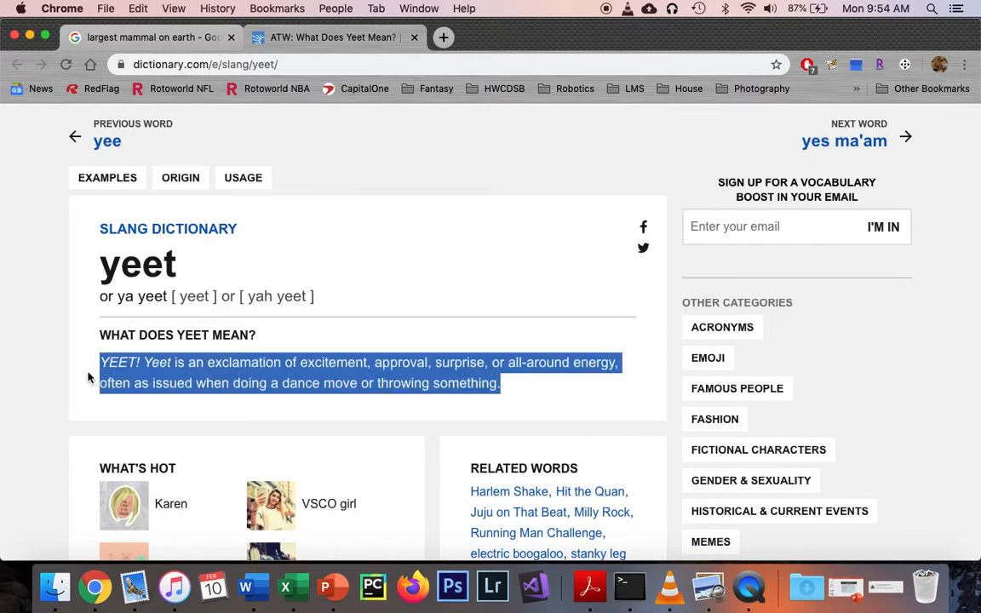
right_click(257, 363)
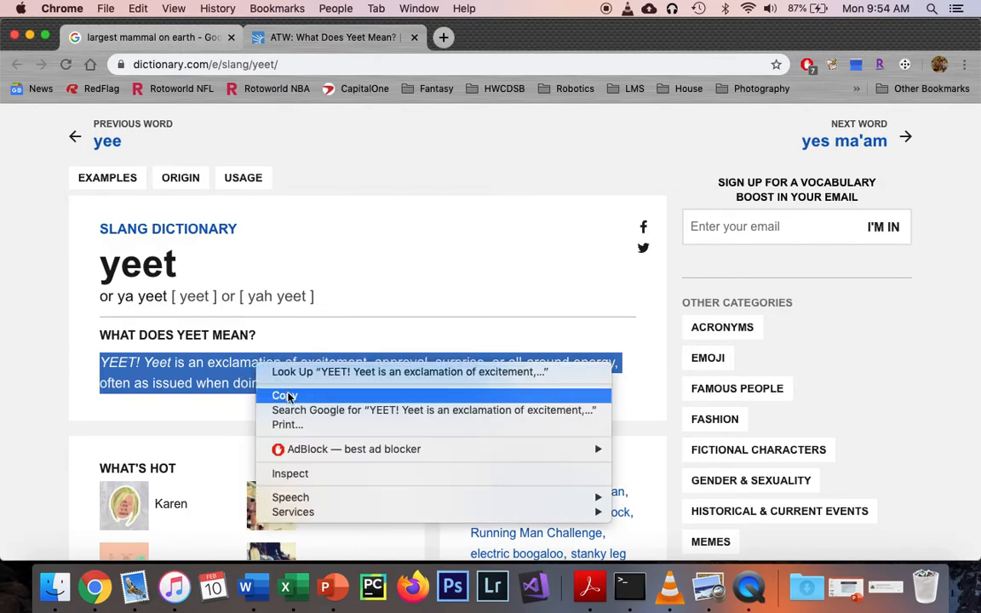
left_click(288, 396)
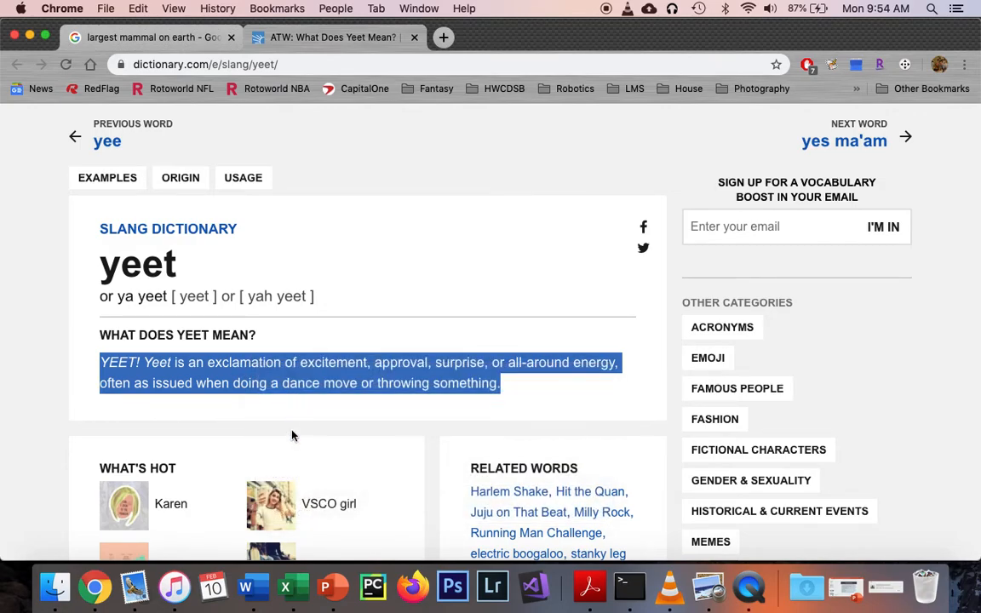
Switch back to Word, paste the copied text into the Yeet definition cell and remove the blank line above it
left_click(245, 588)
left_click(424, 444)
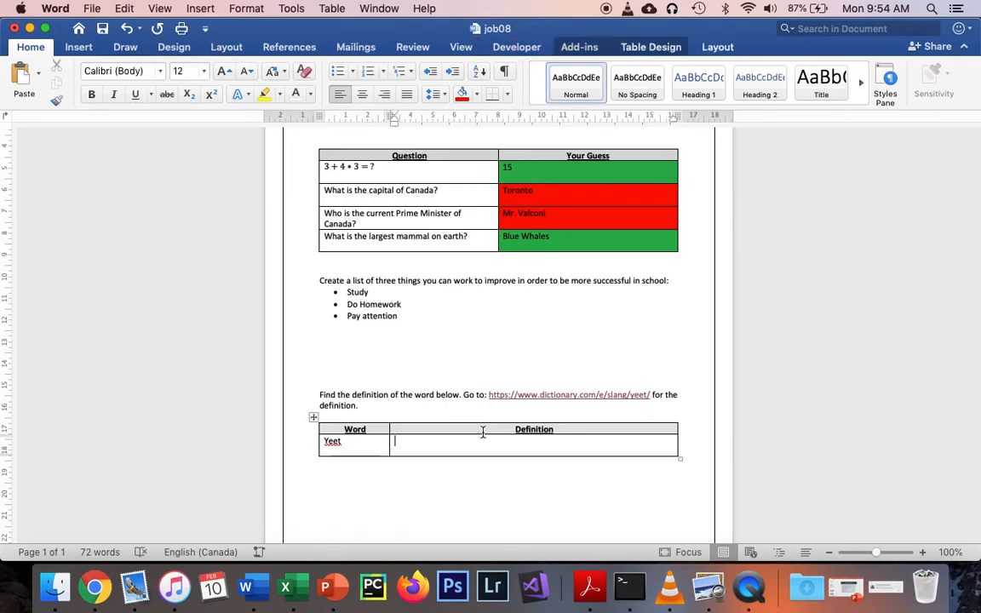
right_click(468, 452)
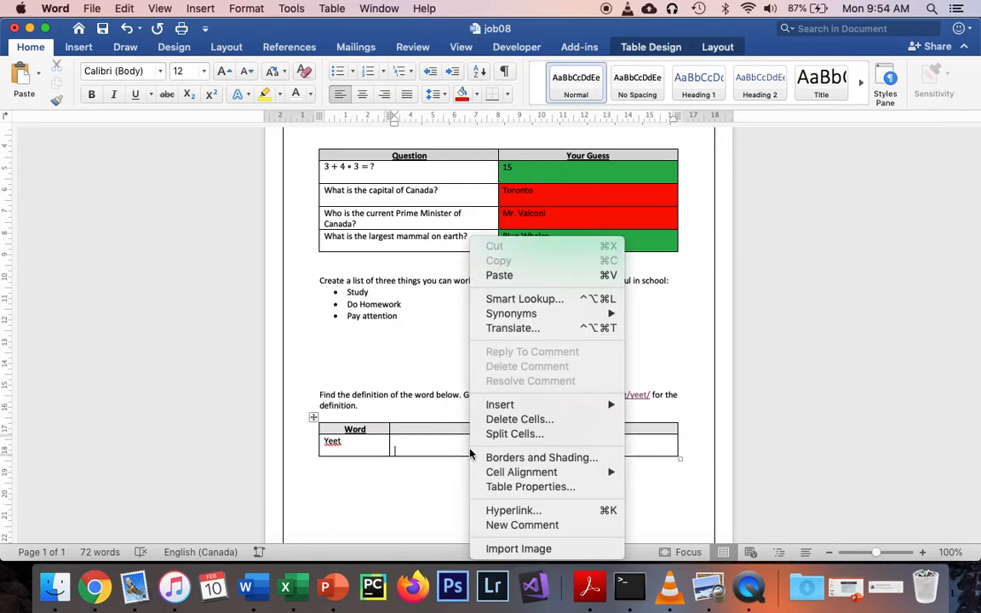
left_click(512, 275)
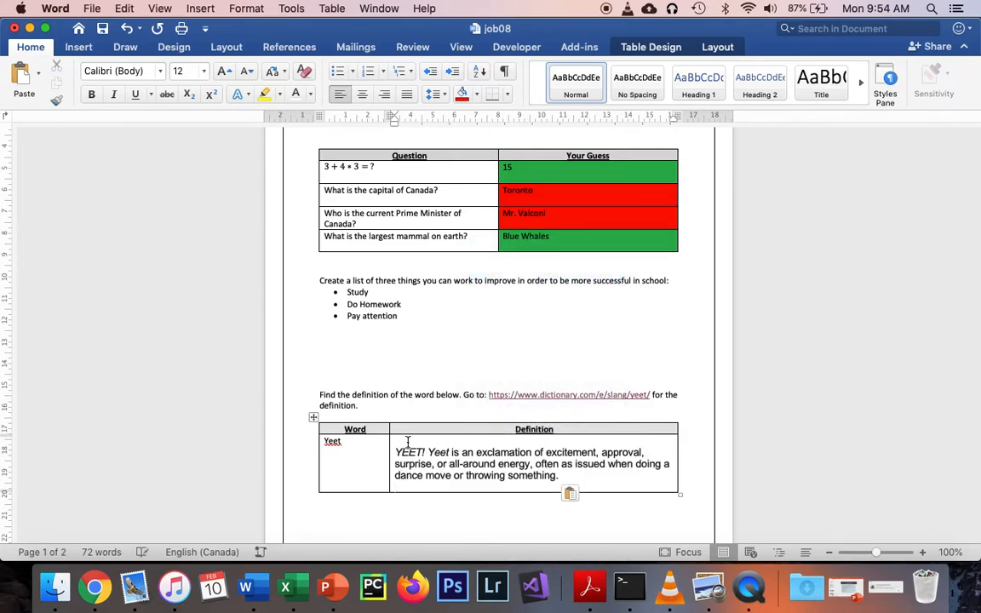
key("Delete")
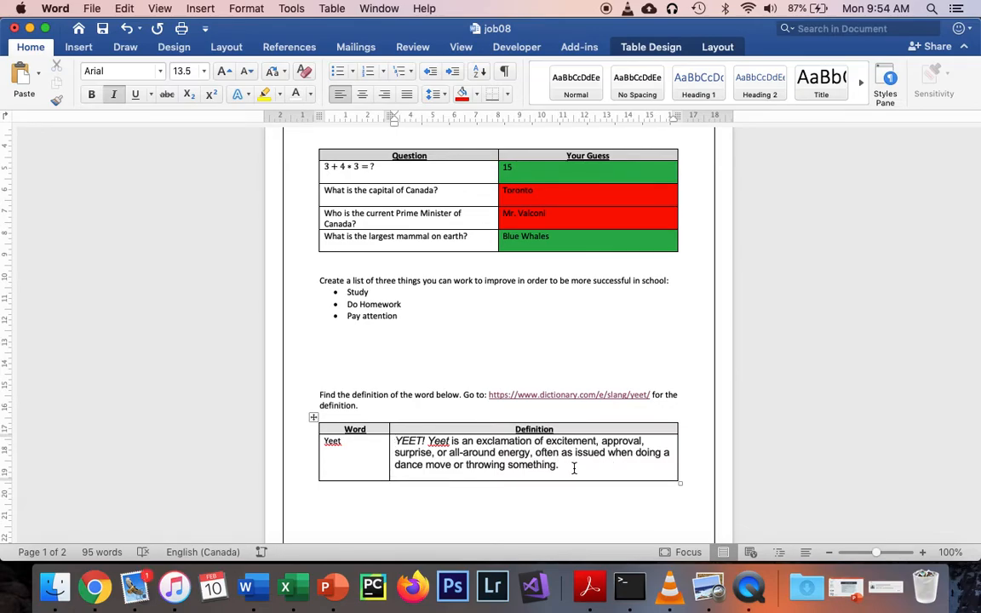
Shade the Yeet definition cell with the gold theme color
left_click(574, 468, "shift")
left_click(477, 94)
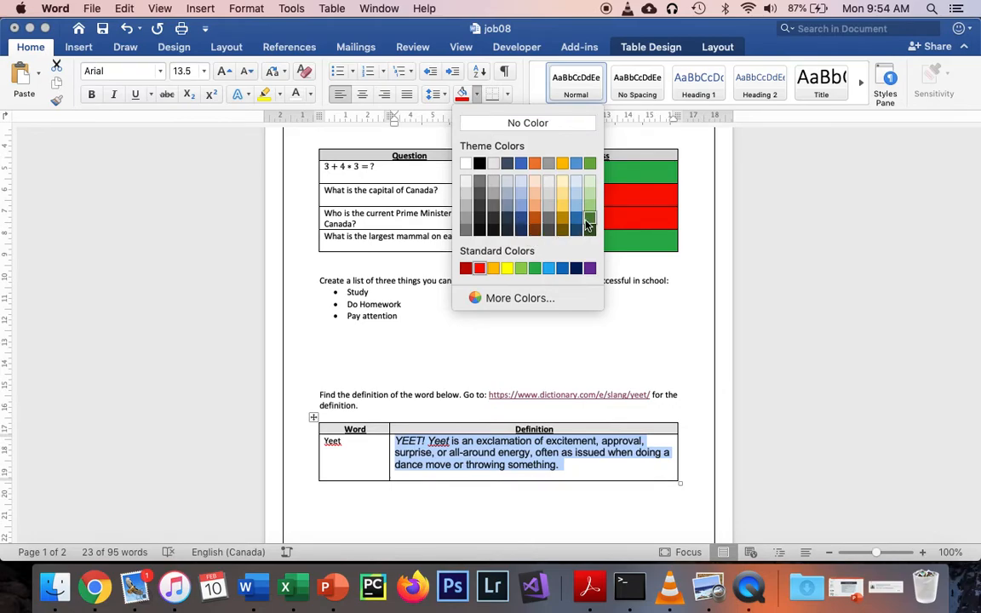
left_click(561, 167)
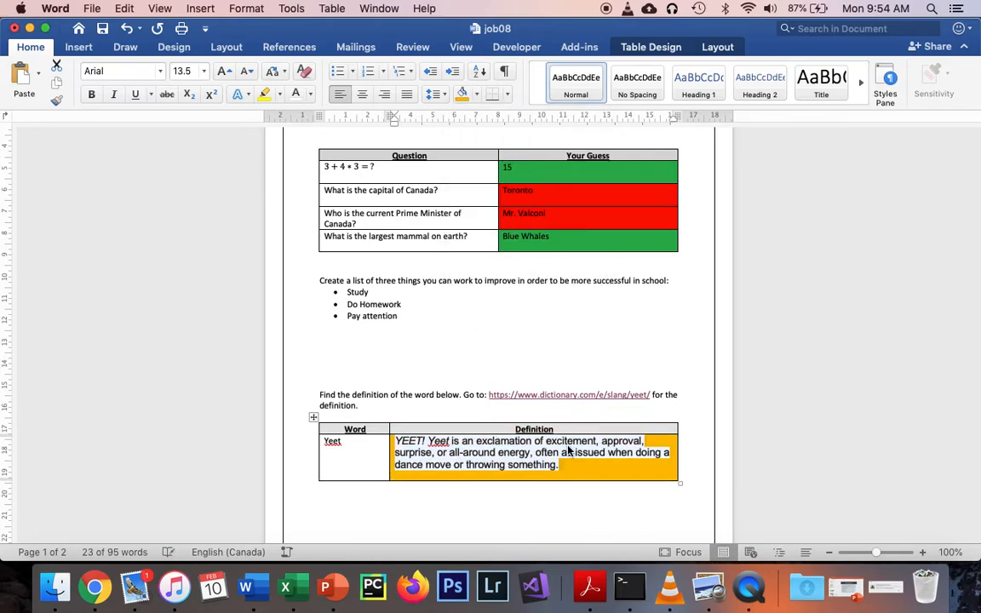
left_click(645, 487)
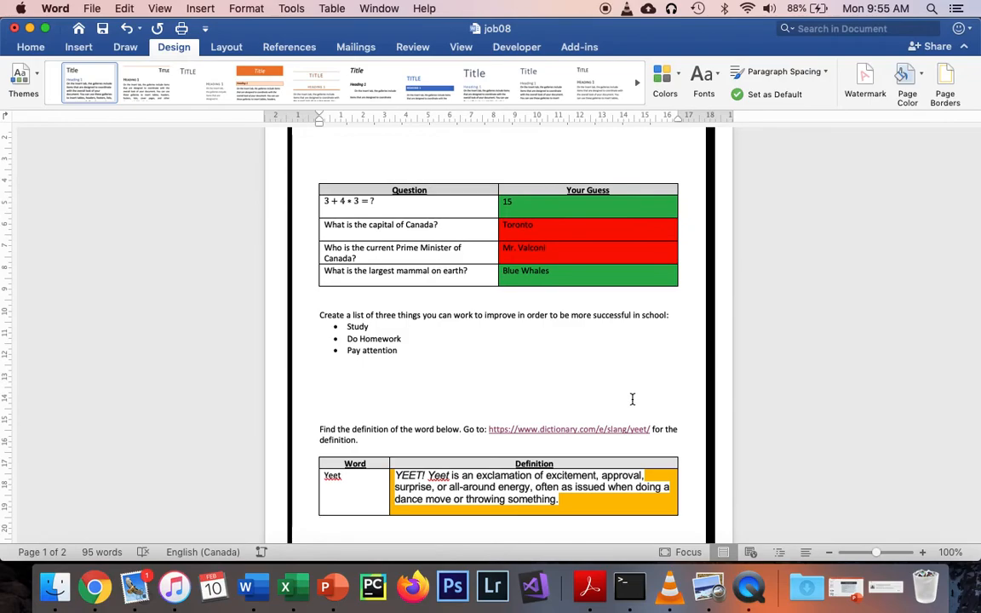
scroll(632, 399, "down", 8)
scroll(632, 398, "up", 2)
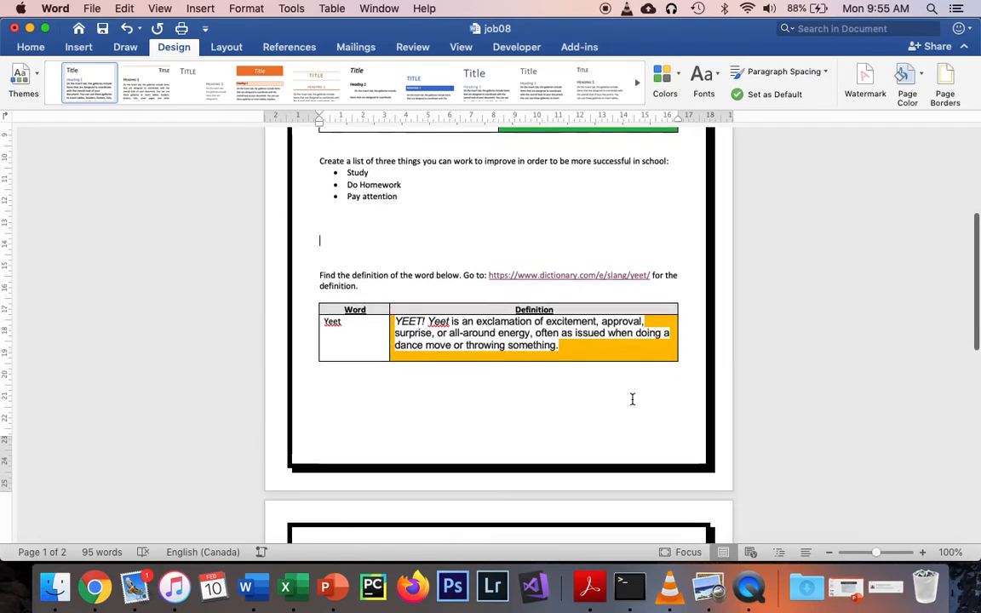
scroll(608, 345, "down", 1)
scroll(636, 356, "down", 10)
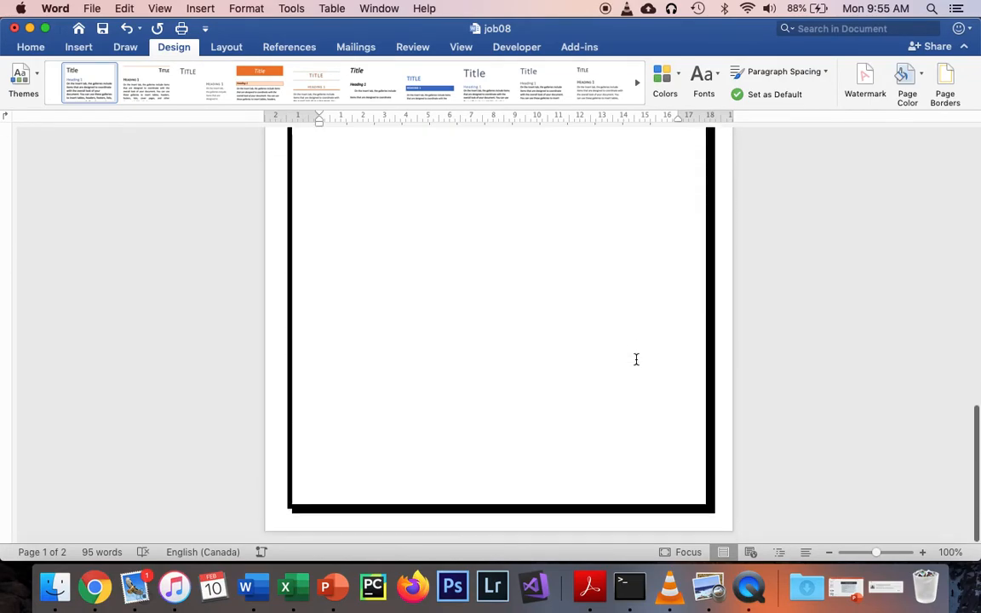
Delete the empty paragraph below the Yeet definition table to remove the blank second page
scroll(636, 360, "up", 10)
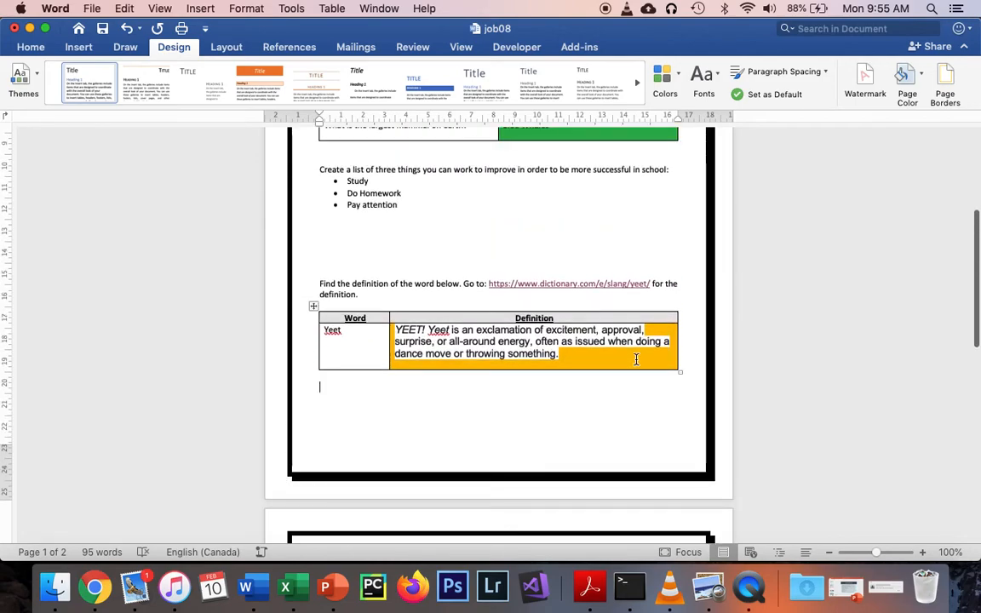
scroll(636, 360, "down", 4)
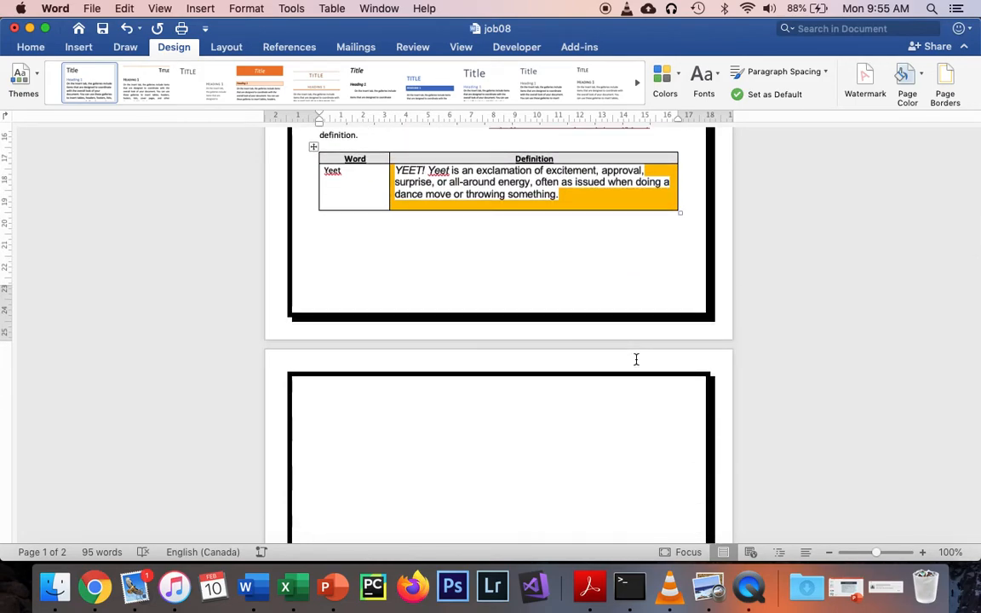
key("Delete")
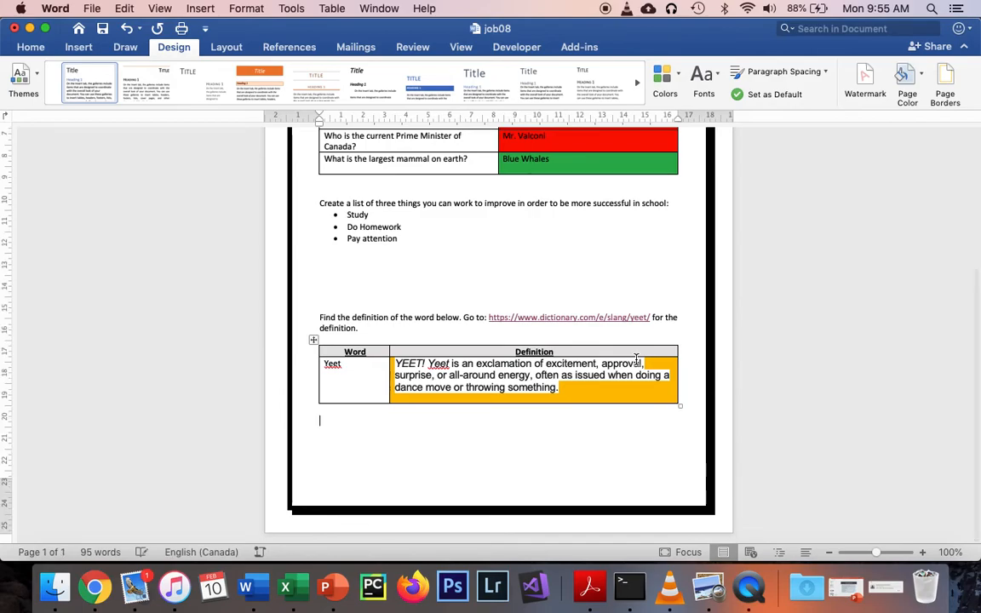
scroll(514, 333, "up", 4)
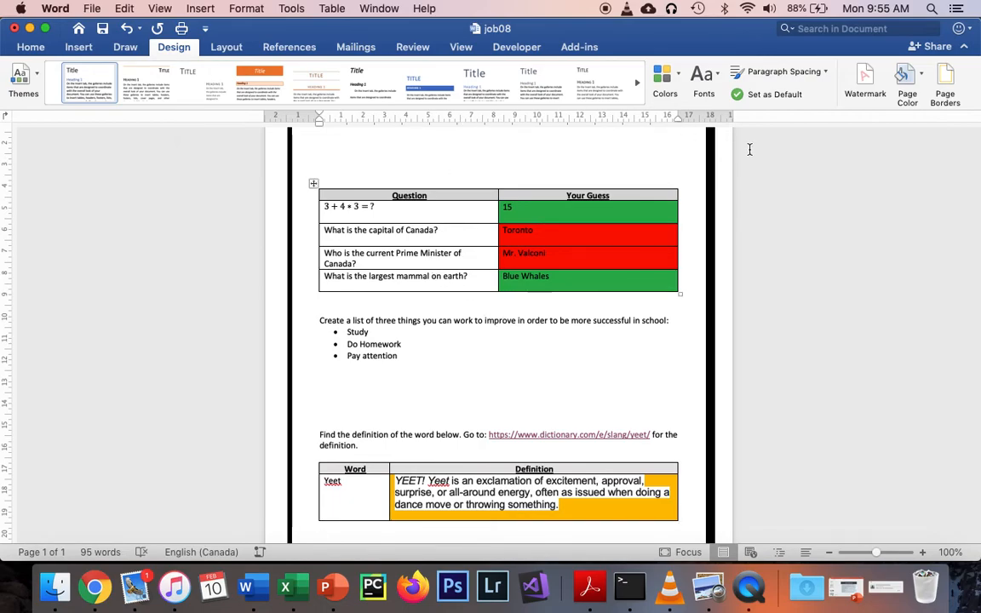
left_click(867, 81)
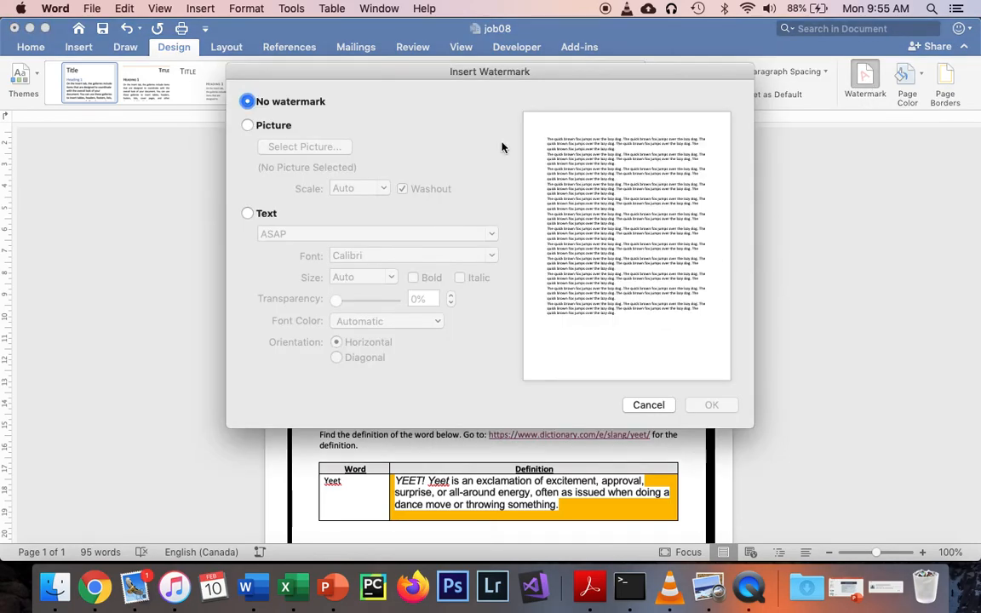
left_click(257, 126)
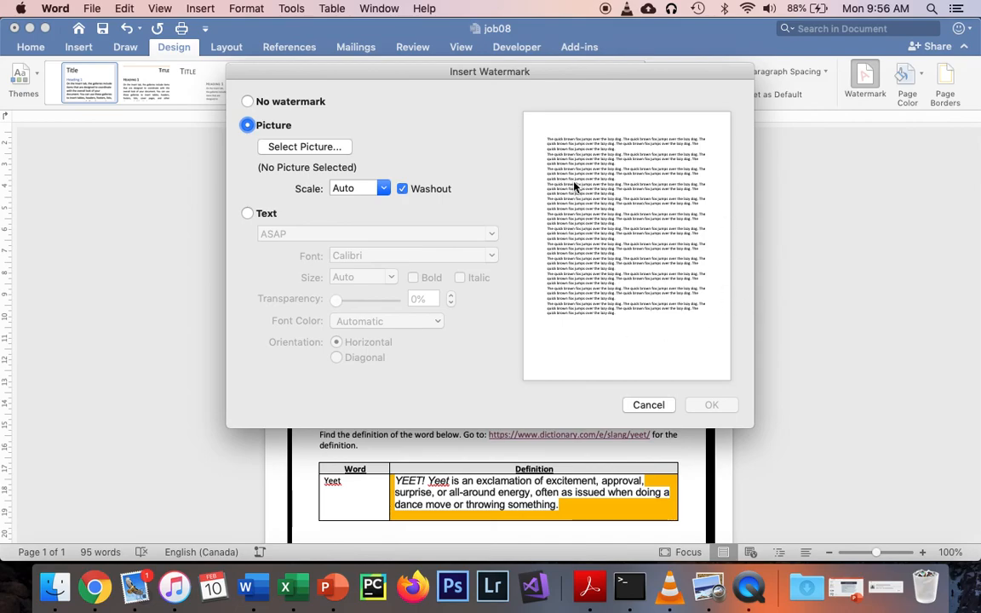
left_click(647, 404)
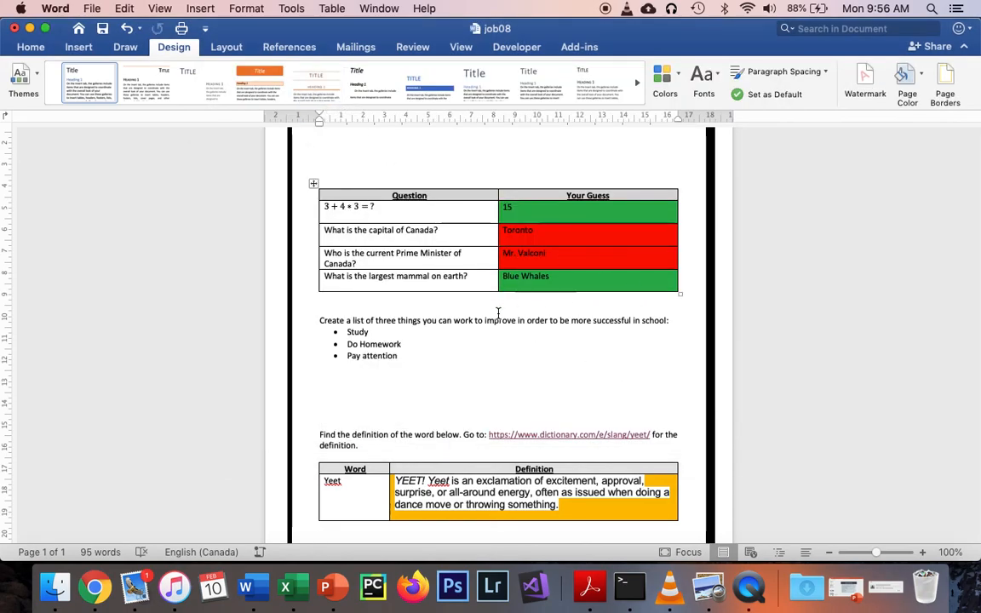